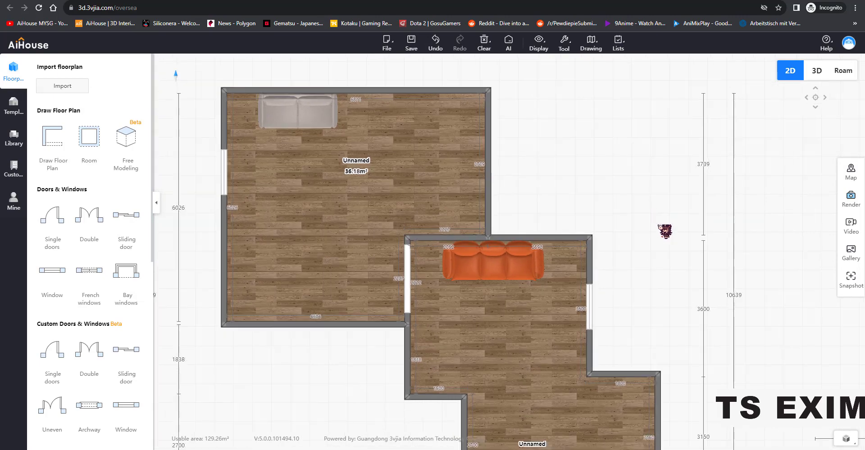
# - Look over the rooms and windows in the floor plan and open the render workspace
pyautogui.moveTo(667, 283); pyautogui.dragTo(618, 207)
pyautogui.moveTo(697, 282); pyautogui.dragTo(564, 128)
pyautogui.moveTo(578, 276); pyautogui.dragTo(599, 318)
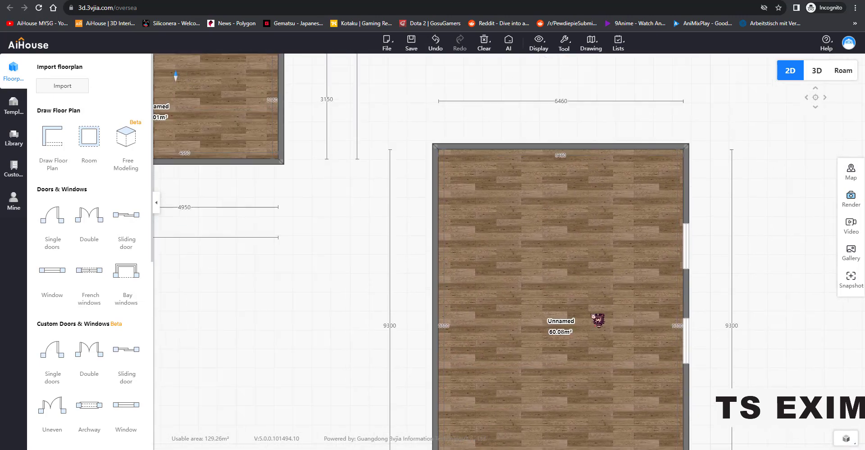
pyautogui.click(598, 319)
pyautogui.moveTo(416, 101); pyautogui.dragTo(584, 298)
pyautogui.moveTo(465, 177); pyautogui.dragTo(621, 251)
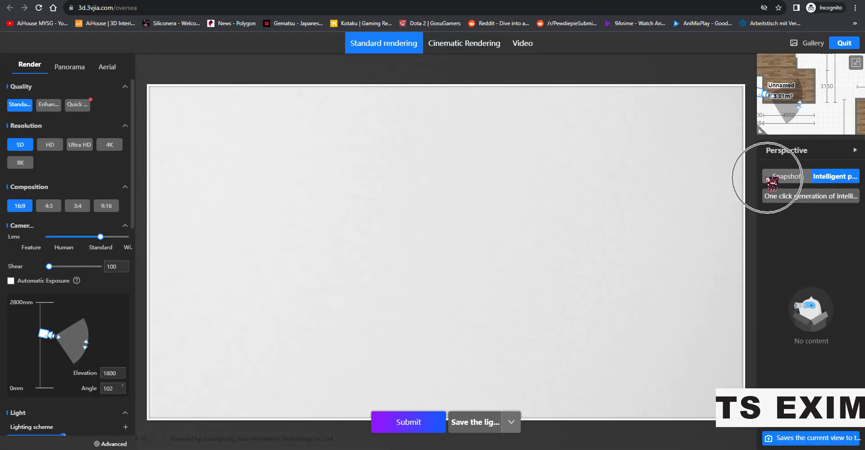
# - Show the sunlight and background render settings and bring the camera to face the orange sofa
pyautogui.scroll(-8, 60, 141)
pyautogui.scroll(-3, 60, 142)
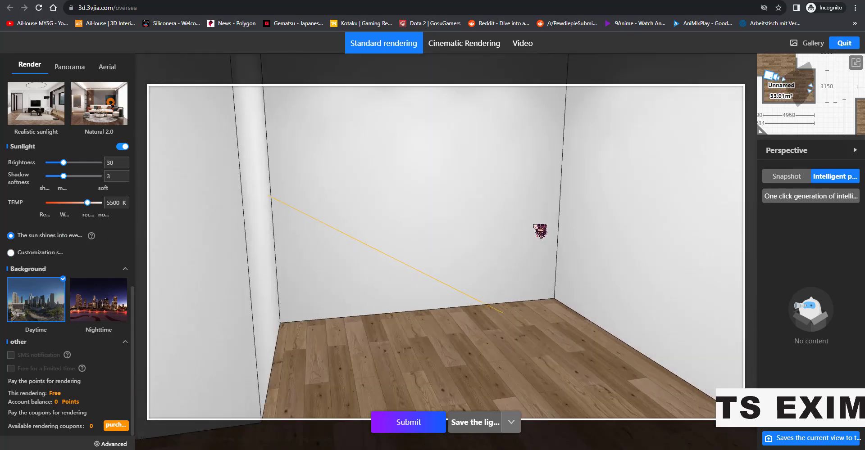
pyautogui.moveTo(534, 225); pyautogui.dragTo(509, 225)
pyautogui.scroll(-3, 510, 224)
pyautogui.scroll(3, 510, 224)
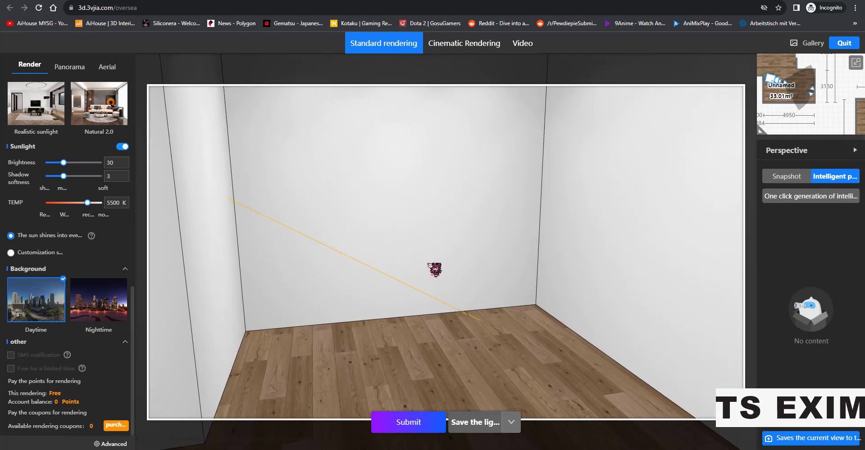
pyautogui.moveTo(434, 269); pyautogui.dragTo(485, 237)
pyautogui.moveTo(500, 209); pyautogui.dragTo(545, 239)
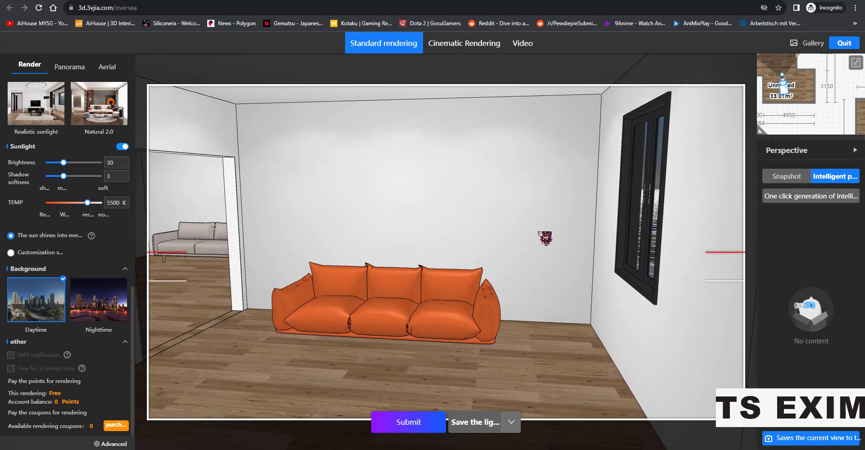
# - Frame the orange sofa with the doorway and window in view and submit a standard SD render
pyautogui.press('a')
pyautogui.press('d')
pyautogui.press('d')
pyautogui.press('d')
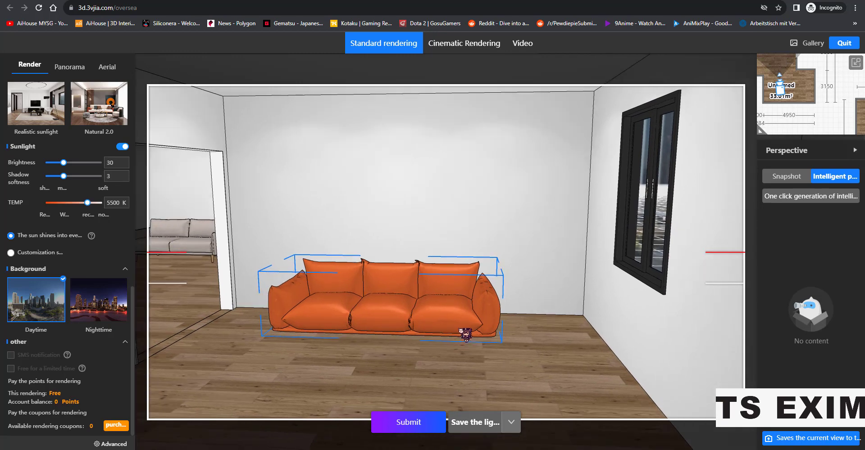
pyautogui.press('s')
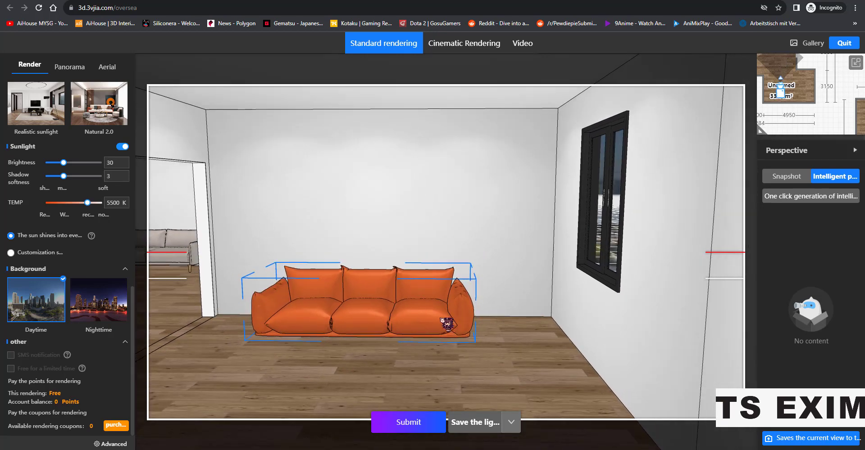
pyautogui.moveTo(446, 323); pyautogui.dragTo(442, 398)
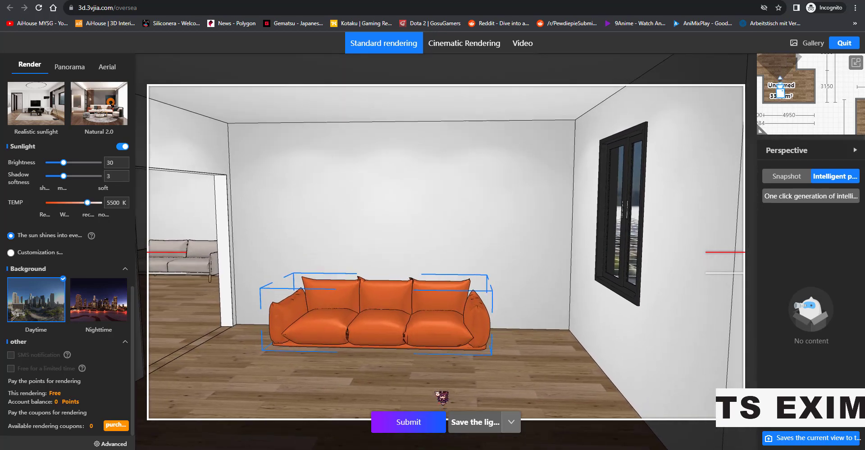
pyautogui.click(398, 427)
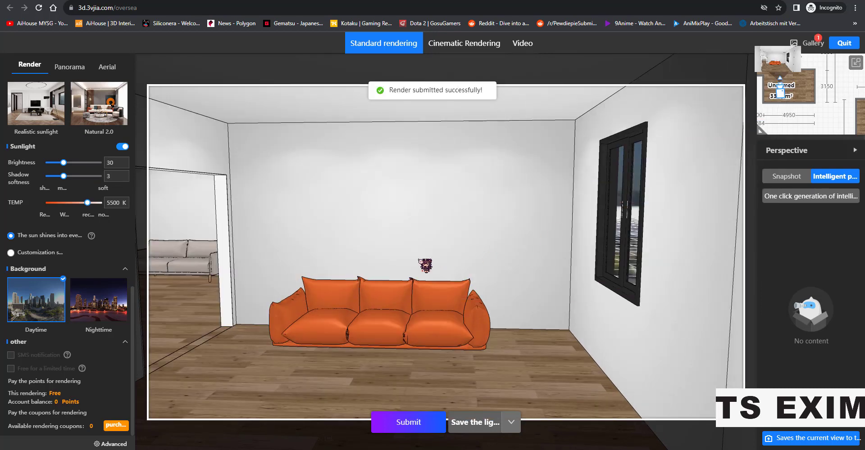
# - Move the camera to the grey sofa, frame it beside the window, and submit its render
pyautogui.press('w')
pyautogui.moveTo(421, 259); pyautogui.dragTo(439, 287)
pyautogui.press('w')
pyautogui.press('s')
pyautogui.moveTo(326, 263); pyautogui.dragTo(428, 280)
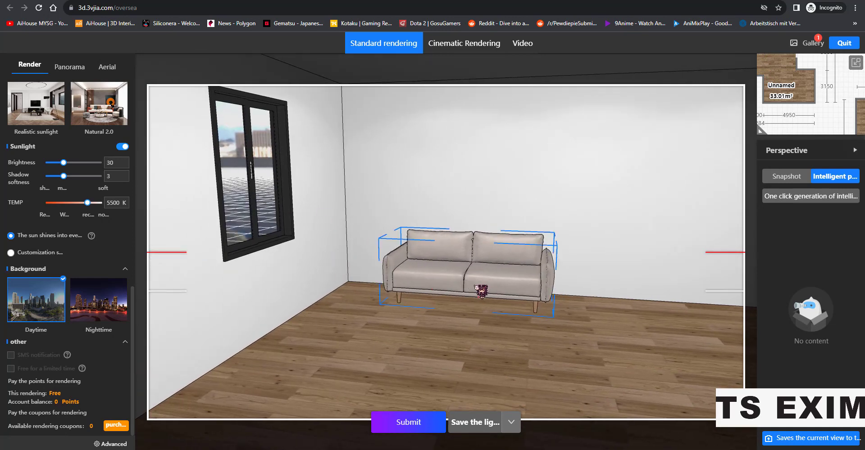
pyautogui.moveTo(481, 290); pyautogui.dragTo(400, 292)
pyautogui.press('a')
pyautogui.press('a')
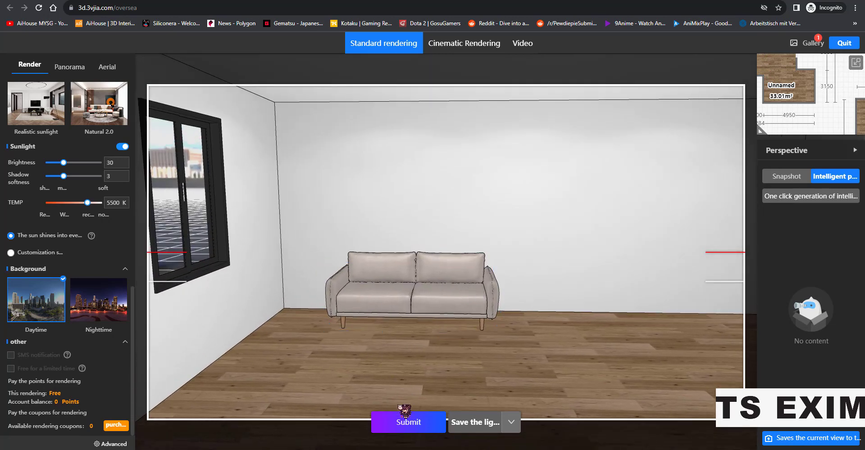
pyautogui.click(410, 421)
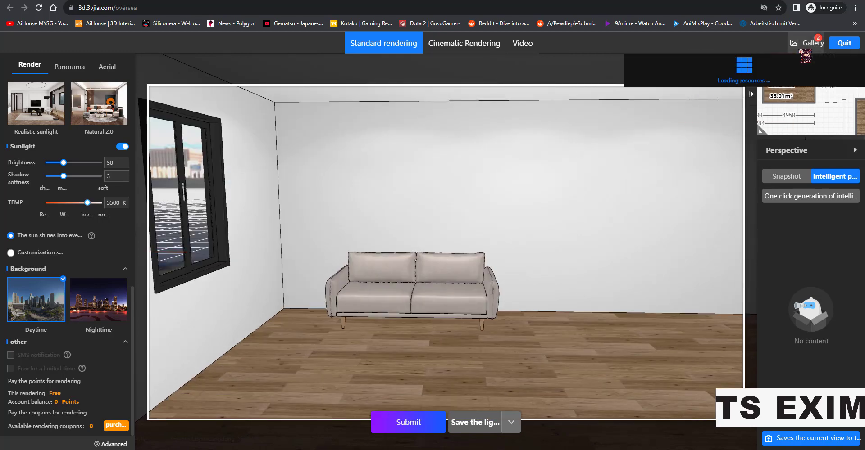
# - Switch the sunlight to a custom sun position and enlarge the floor plan view
pyautogui.moveTo(539, 263); pyautogui.dragTo(36, 268)
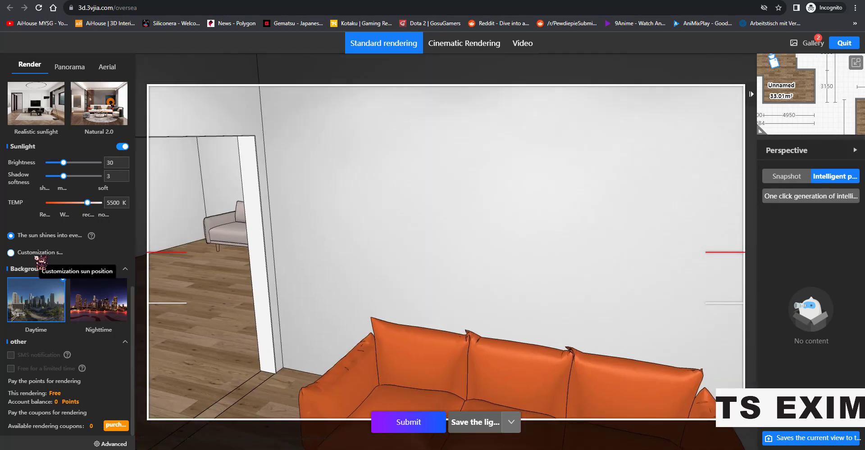
pyautogui.click(36, 254)
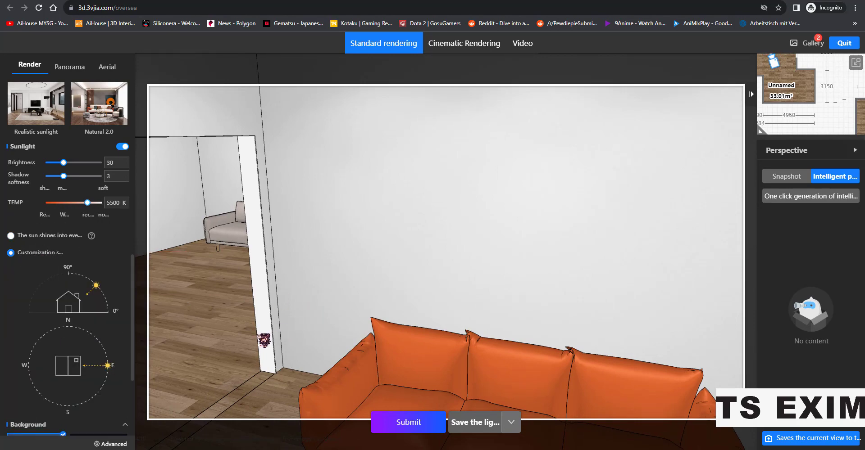
pyautogui.moveTo(532, 308); pyautogui.dragTo(738, 297)
pyautogui.click(855, 63)
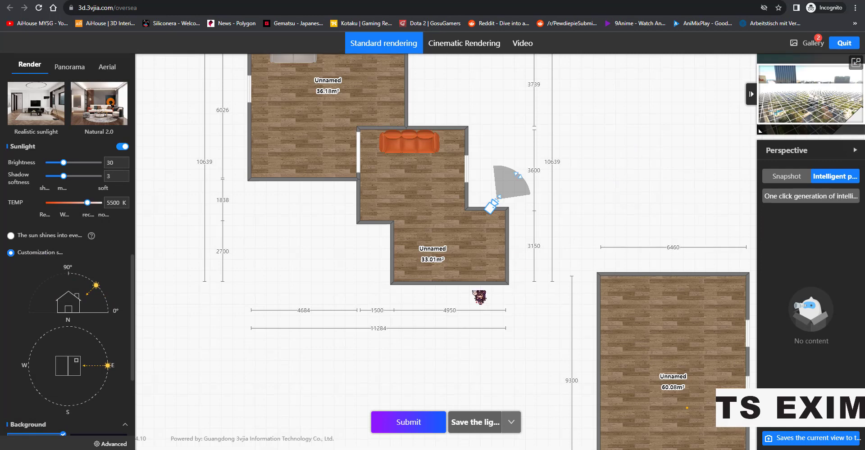
# - Place the sun marker in the floor plan outside the 60.08 m² room, on its east side, and return to the 3D view
pyautogui.moveTo(466, 193); pyautogui.dragTo(402, 258)
pyautogui.scroll(-2, 400, 239)
pyautogui.scroll(-2, 410, 221)
pyautogui.moveTo(543, 183); pyautogui.dragTo(437, 226)
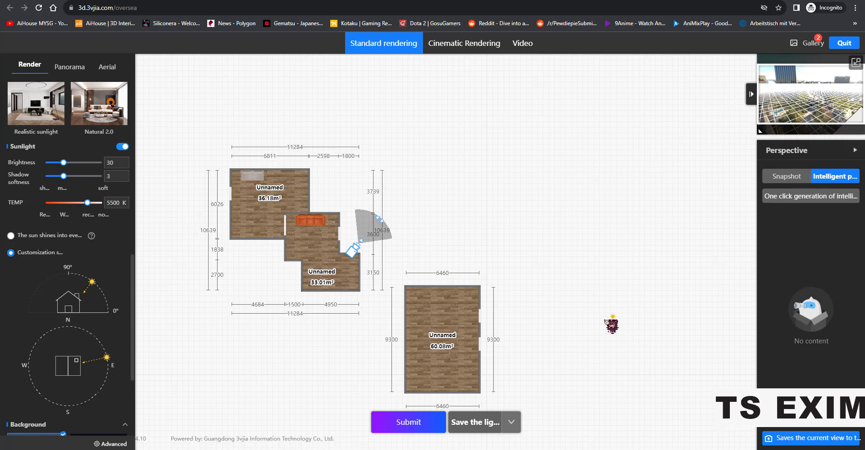
pyautogui.click(611, 317)
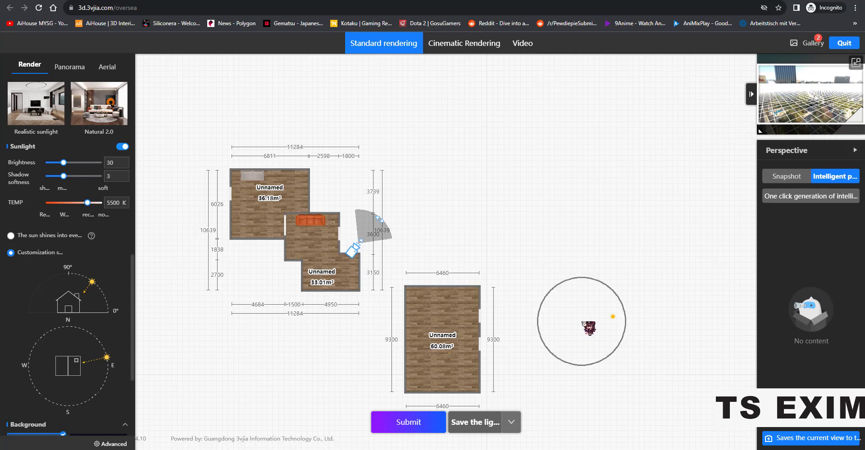
pyautogui.click(855, 63)
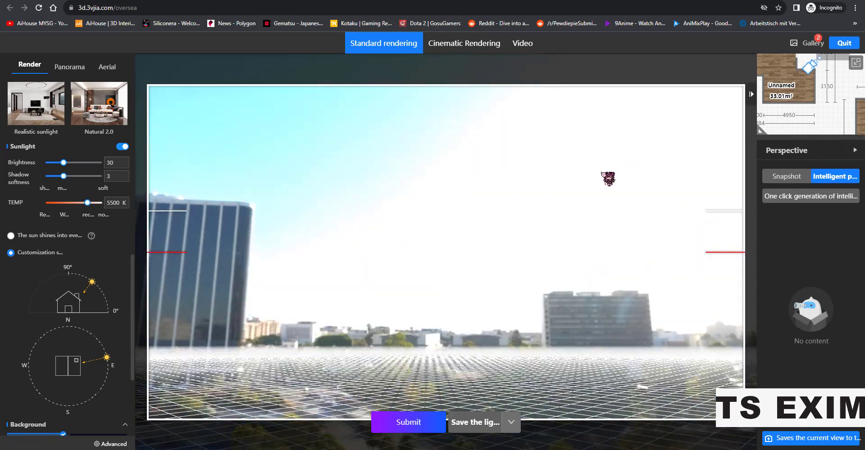
# - Adjust the sun's elevation angle and compass direction so it shines from slightly north of east
pyautogui.moveTo(608, 178); pyautogui.dragTo(565, 205)
pyautogui.click(559, 201)
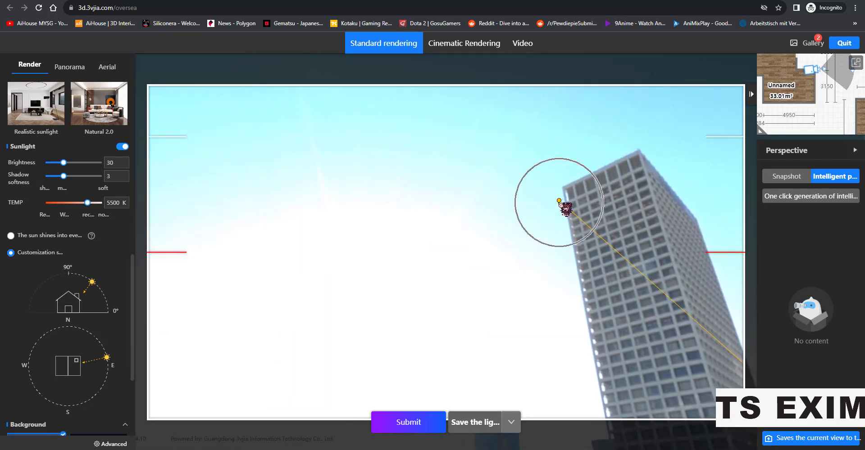
pyautogui.press('d')
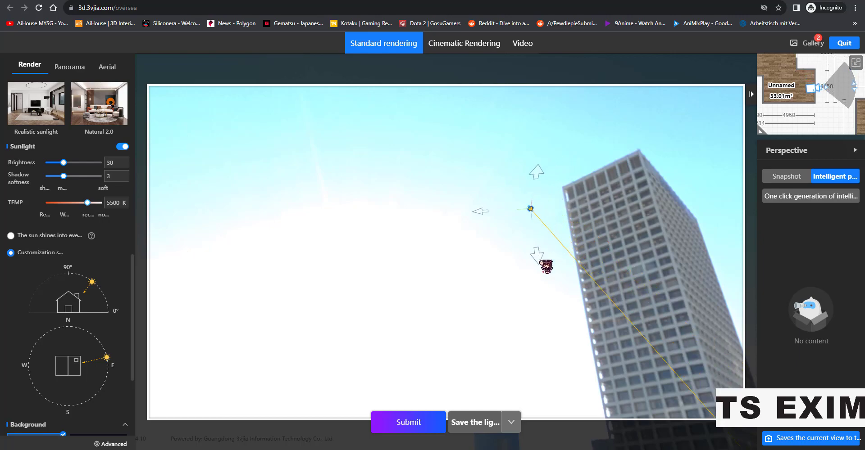
pyautogui.moveTo(509, 319); pyautogui.dragTo(512, 418)
pyautogui.press('d')
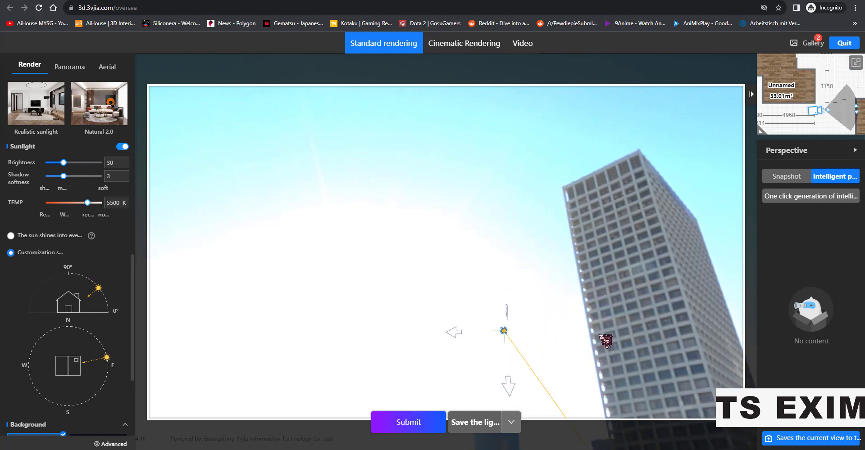
pyautogui.moveTo(601, 335); pyautogui.dragTo(350, 279)
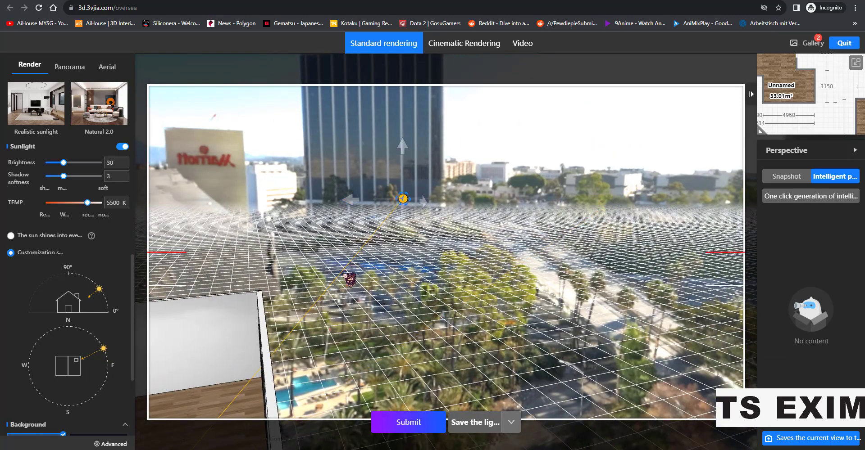
pyautogui.moveTo(97, 291)
pyautogui.mouseDown()
pyautogui.moveTo(100, 300)
pyautogui.moveTo(96, 287)
pyautogui.mouseUp()
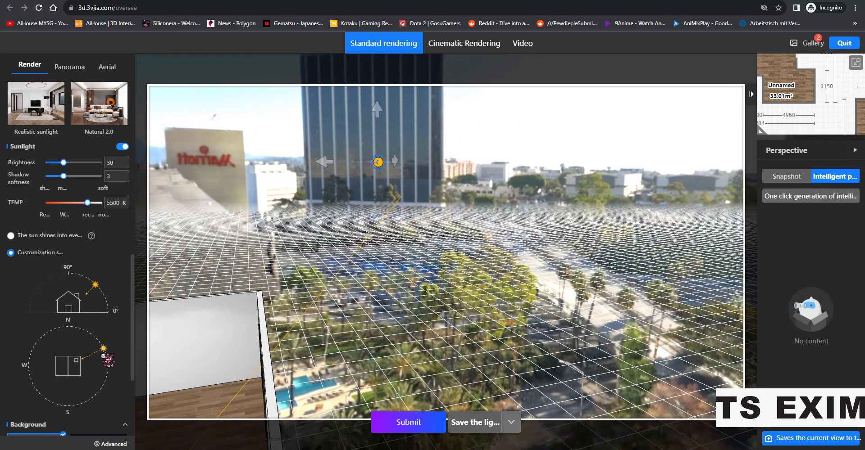
pyautogui.moveTo(103, 352); pyautogui.dragTo(106, 365)
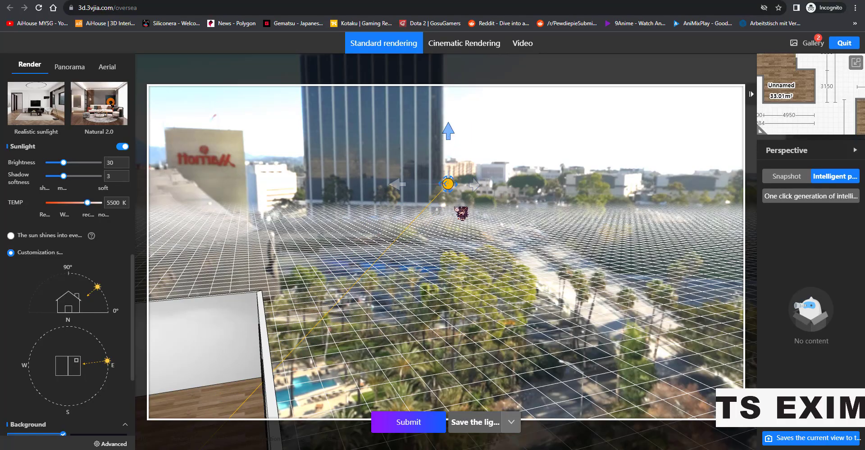
# - Aim the sun ray through the windows onto the floor of the empty two-window room and submit its render
pyautogui.moveTo(461, 213); pyautogui.dragTo(550, 130)
pyautogui.moveTo(490, 128); pyautogui.dragTo(489, 131)
pyautogui.moveTo(234, 266); pyautogui.dragTo(361, 256)
pyautogui.moveTo(533, 356); pyautogui.dragTo(289, 326)
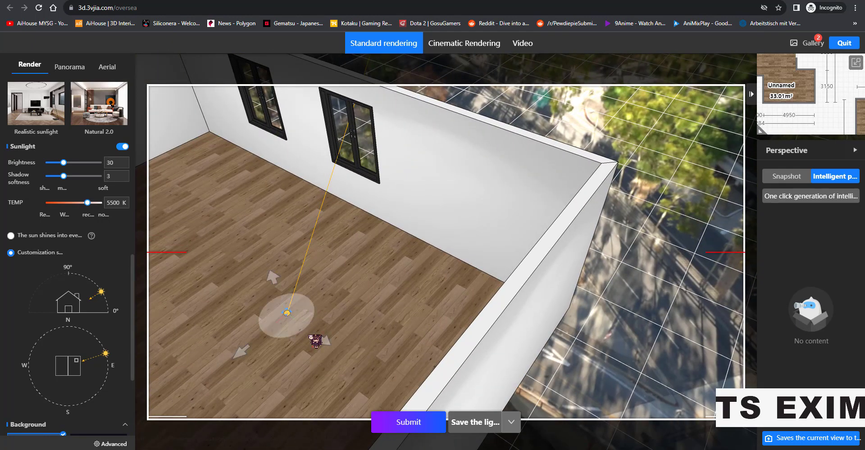
pyautogui.moveTo(248, 301)
pyautogui.mouseDown()
pyautogui.moveTo(242, 288)
pyautogui.moveTo(256, 297)
pyautogui.moveTo(380, 257)
pyautogui.moveTo(408, 305)
pyautogui.moveTo(426, 285)
pyautogui.moveTo(563, 236)
pyautogui.moveTo(510, 234)
pyautogui.moveTo(519, 222)
pyautogui.moveTo(593, 280)
pyautogui.moveTo(537, 214)
pyautogui.mouseUp()
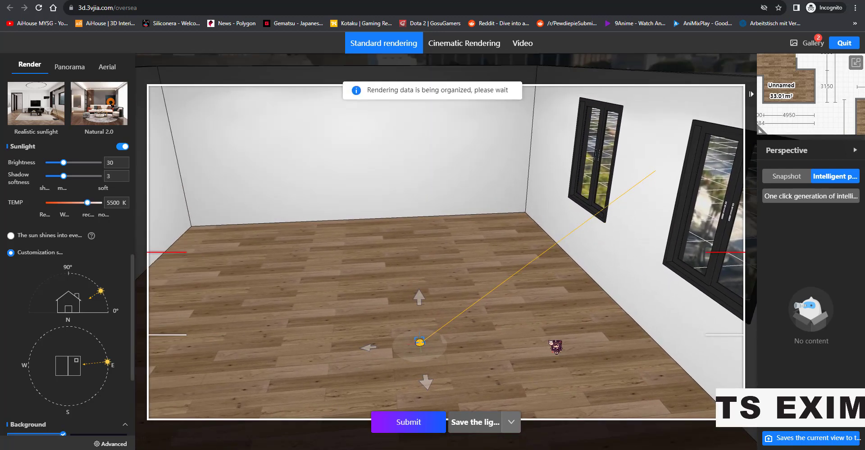
# - Submit renders of the orange sofa and of the grey sofa under the custom sun position
pyautogui.moveTo(368, 282); pyautogui.dragTo(596, 262)
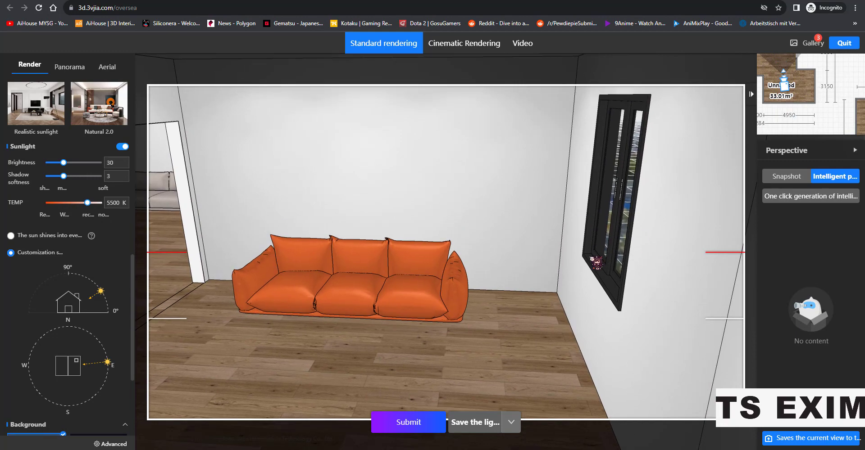
pyautogui.click(419, 422)
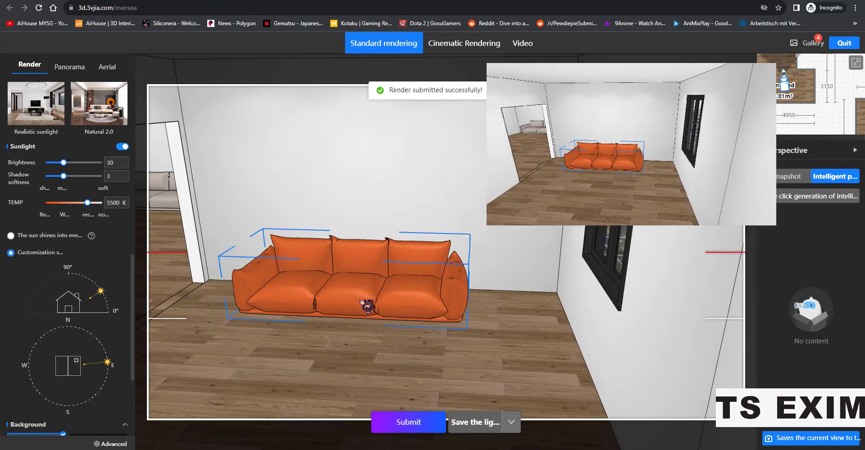
pyautogui.moveTo(367, 305); pyautogui.dragTo(305, 317)
pyautogui.scroll(6, 309, 319)
pyautogui.scroll(-6, 389, 321)
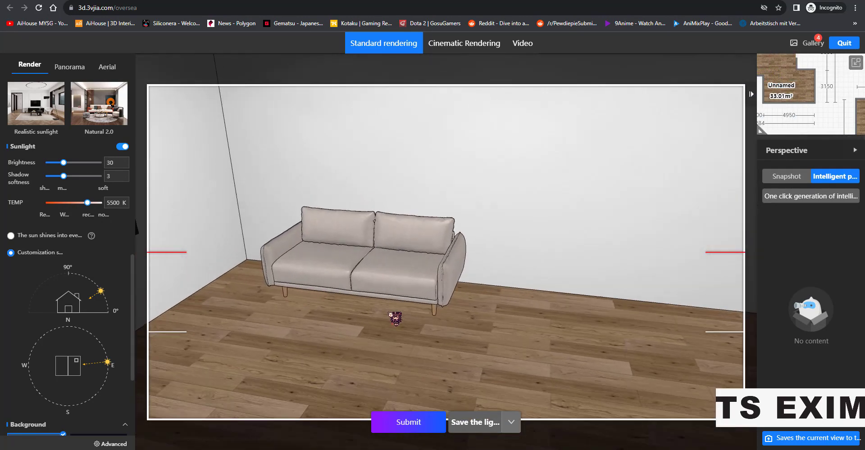
pyautogui.click(410, 427)
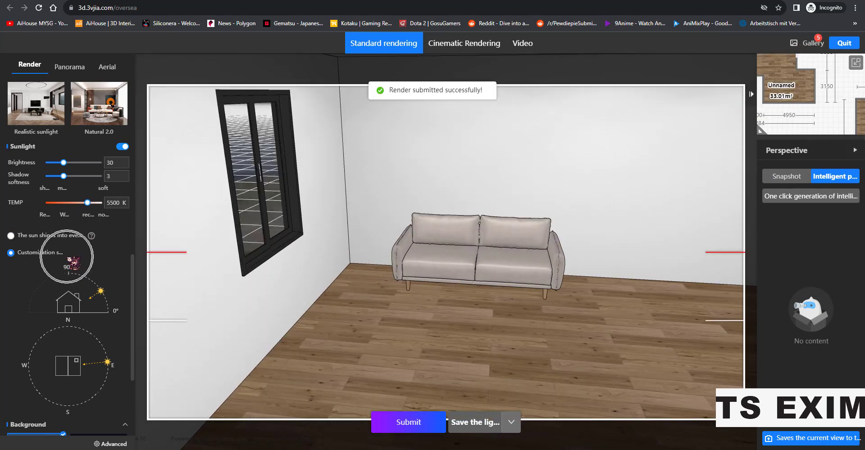
# - Open the render gallery and compare the two 15:57 renders of the orange and grey sofas
pyautogui.moveTo(461, 283); pyautogui.dragTo(520, 318)
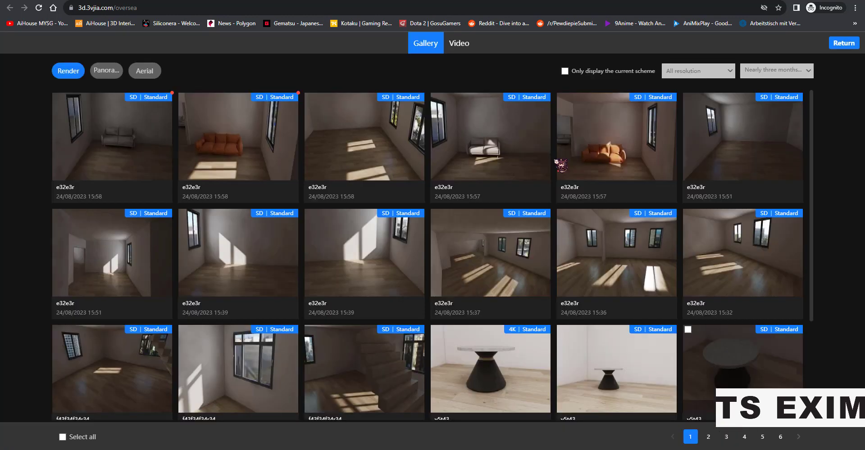
pyautogui.click(594, 158)
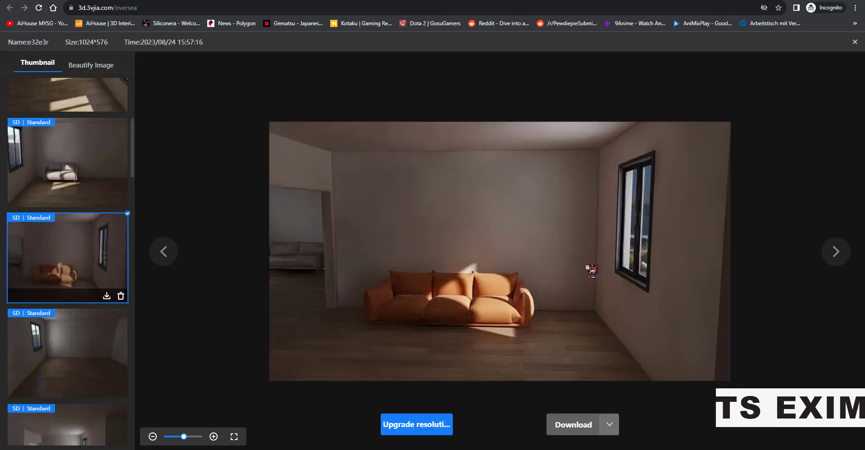
pyautogui.click(164, 252)
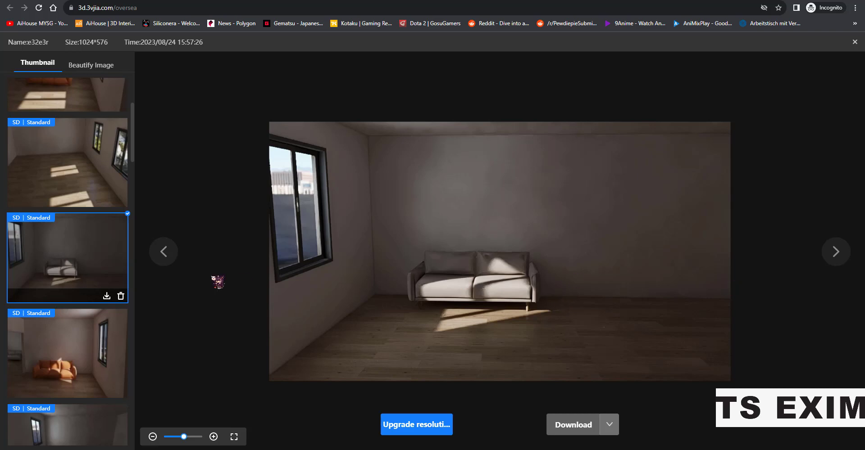
pyautogui.click(68, 351)
pyautogui.click(68, 256)
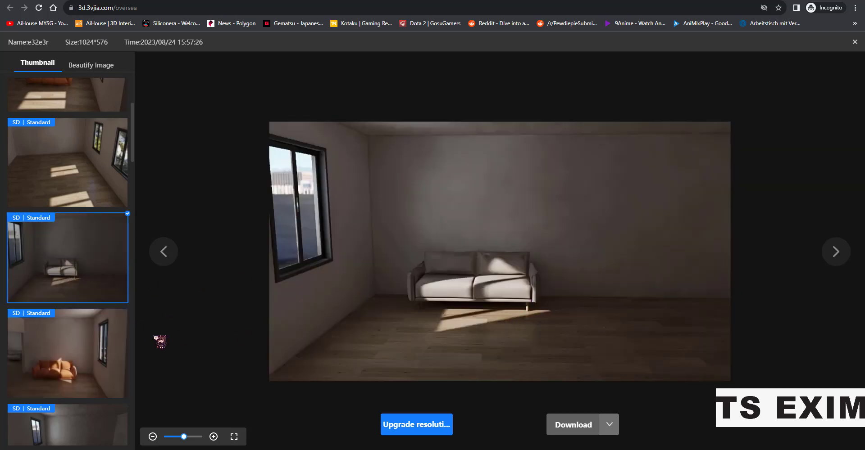
pyautogui.click(112, 338)
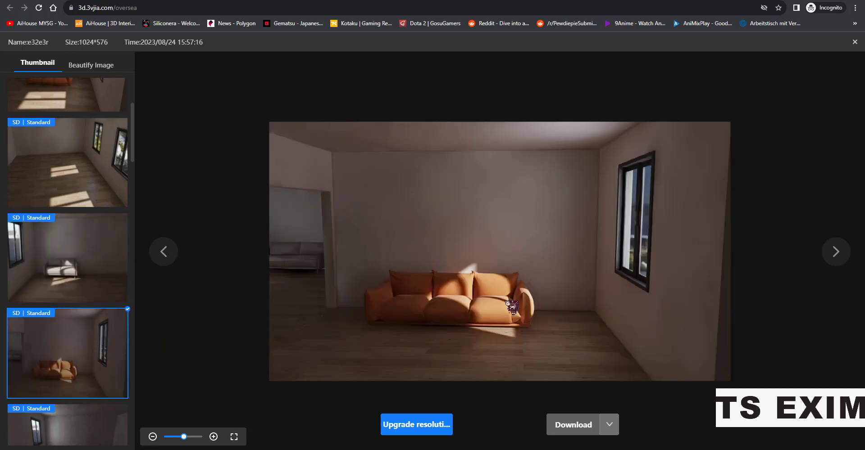
# - Compare the 15:57 grey sofa render with the 15:58 renders of the empty two-window room, orange sofa and grey sofa
pyautogui.click(66, 270)
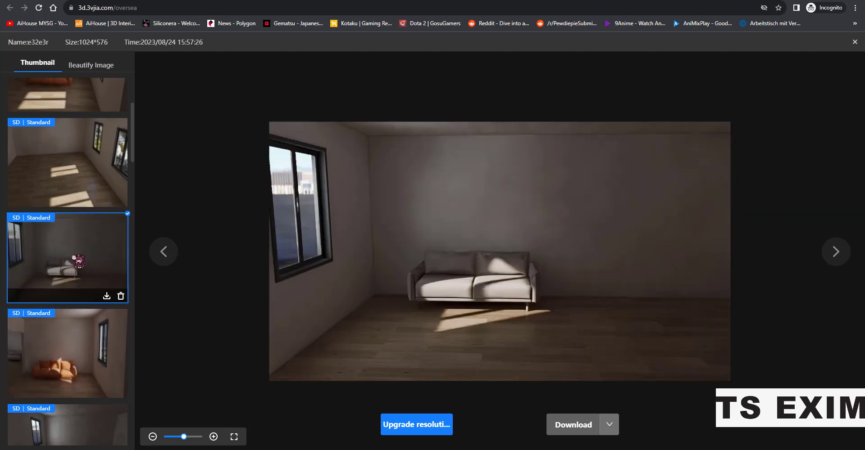
pyautogui.scroll(2, 78, 248)
pyautogui.click(77, 250)
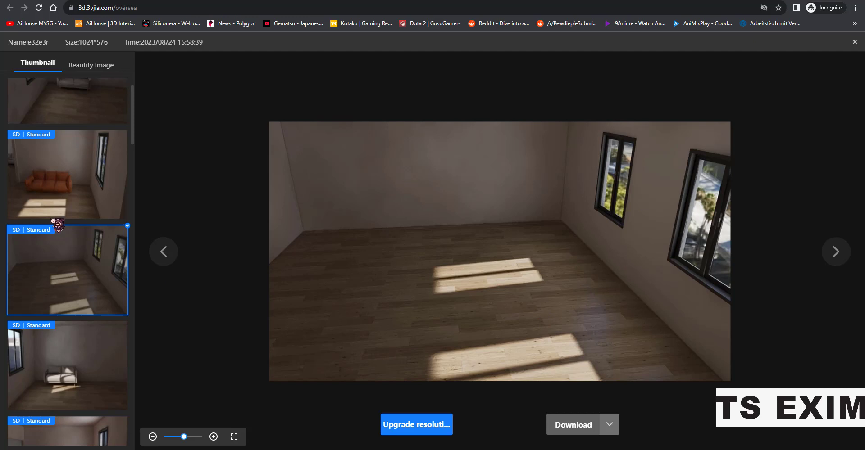
pyautogui.click(76, 201)
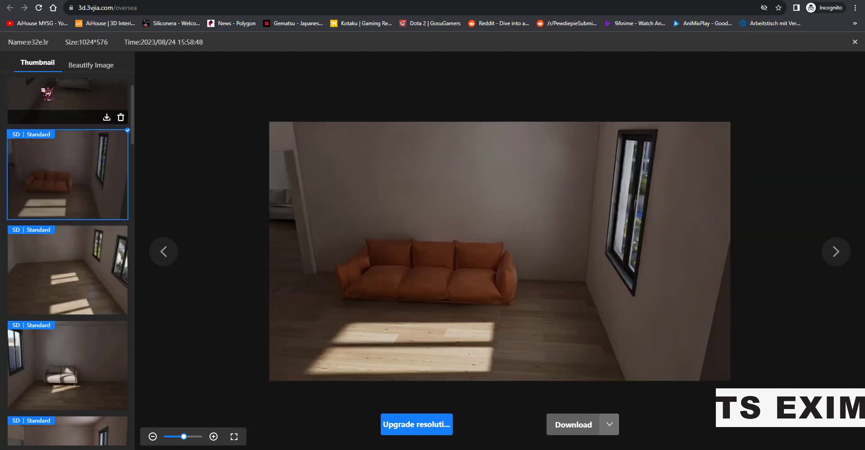
pyautogui.click(48, 94)
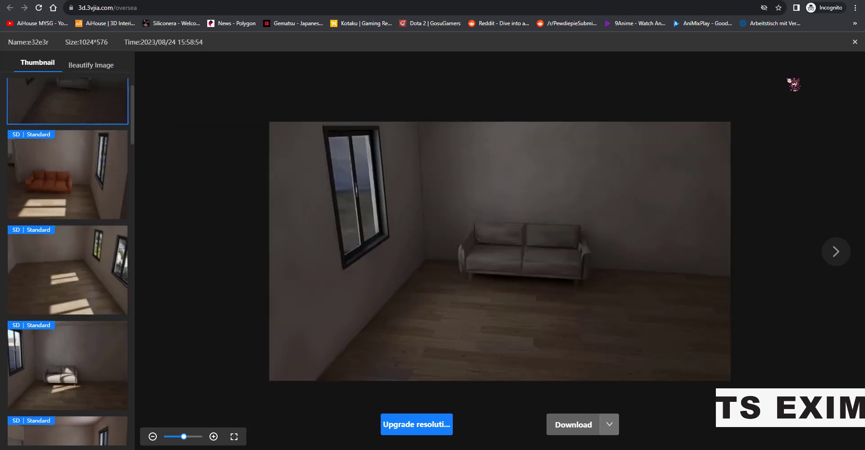
# - Leave the render gallery and review the sunlight, custom sun position and background settings of the standard rendering
pyautogui.click(854, 42)
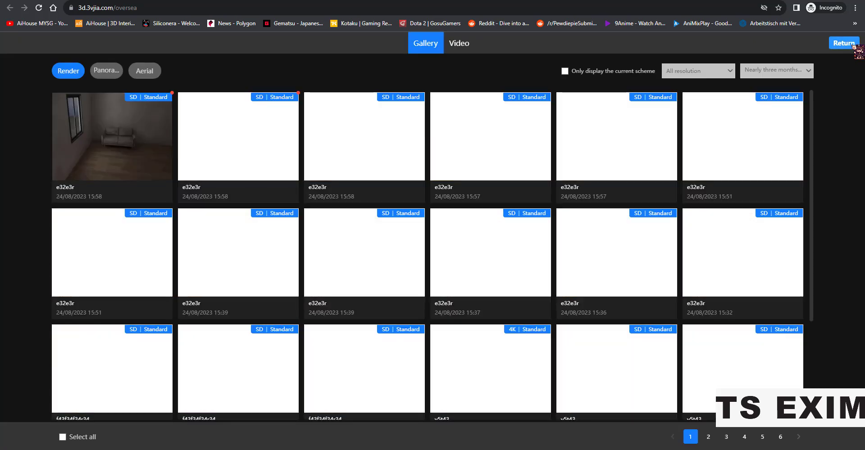
pyautogui.click(852, 44)
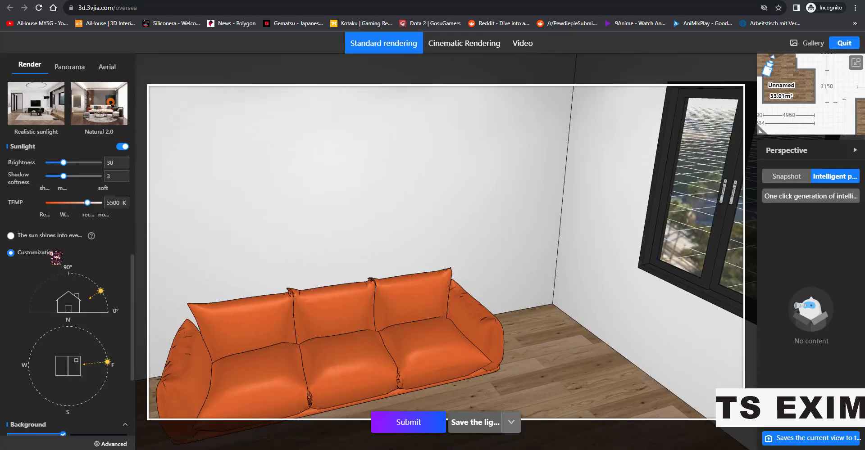
pyautogui.scroll(-3, 51, 253)
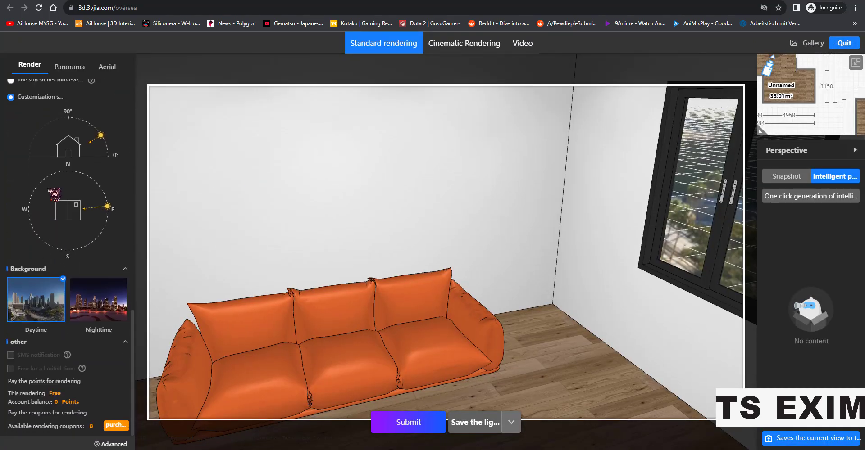
pyautogui.scroll(4, 54, 195)
pyautogui.scroll(2, 50, 238)
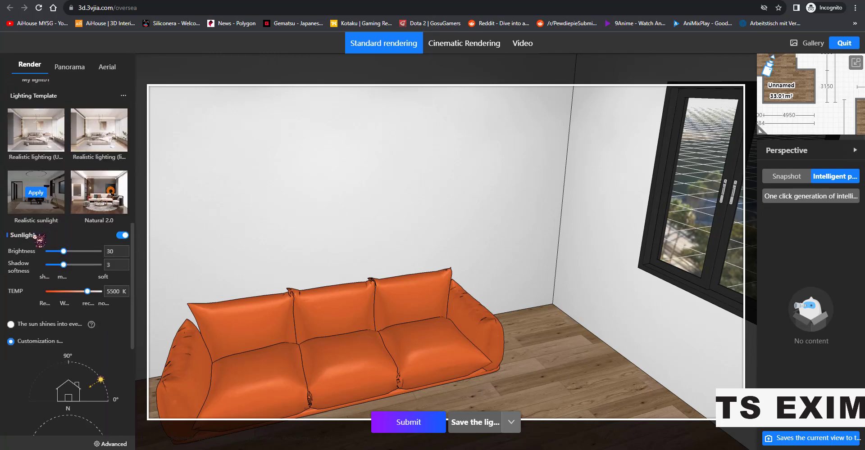